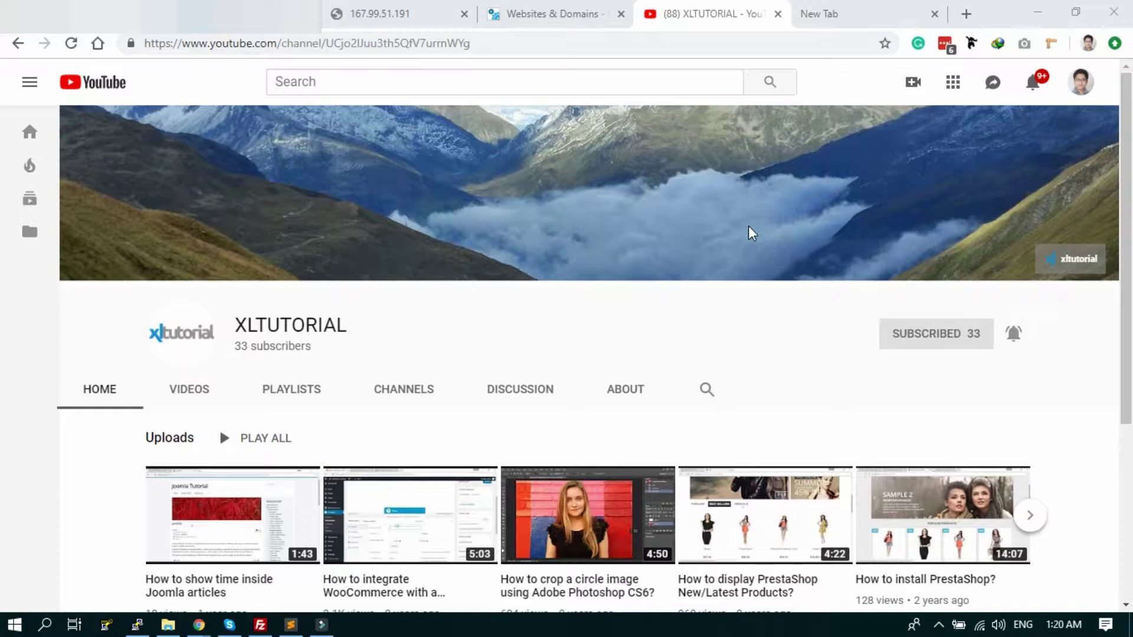
Switch from the XLTUTORIAL YouTube channel page to a blank new browser tab
click(827, 16)
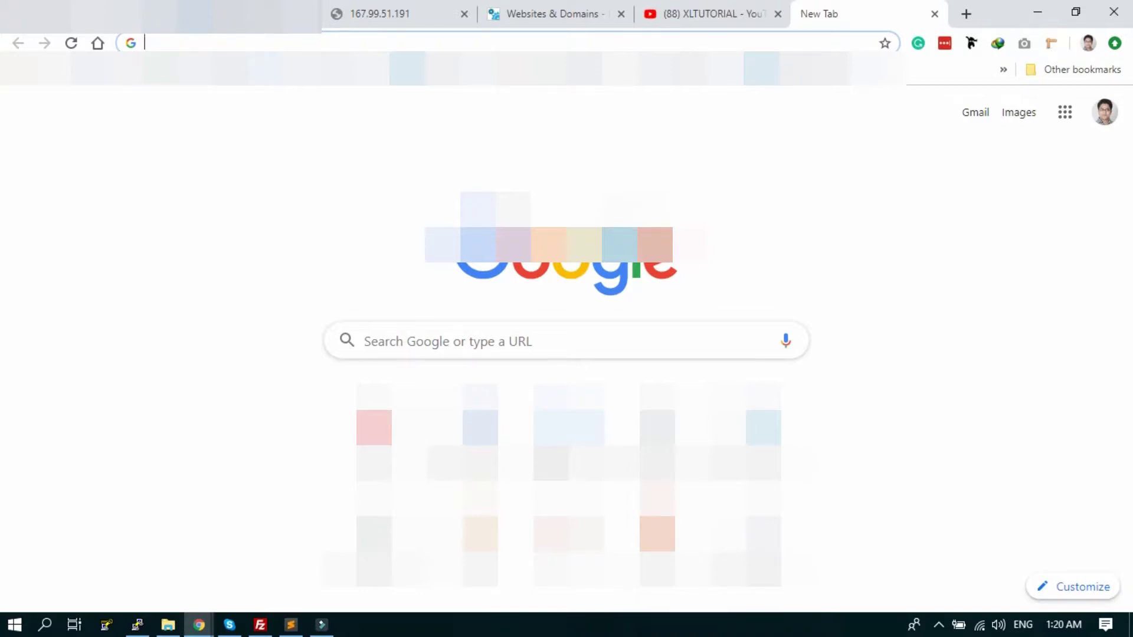
Go to freenom.com and check that xltutorial.tk is available for free
text(freen)
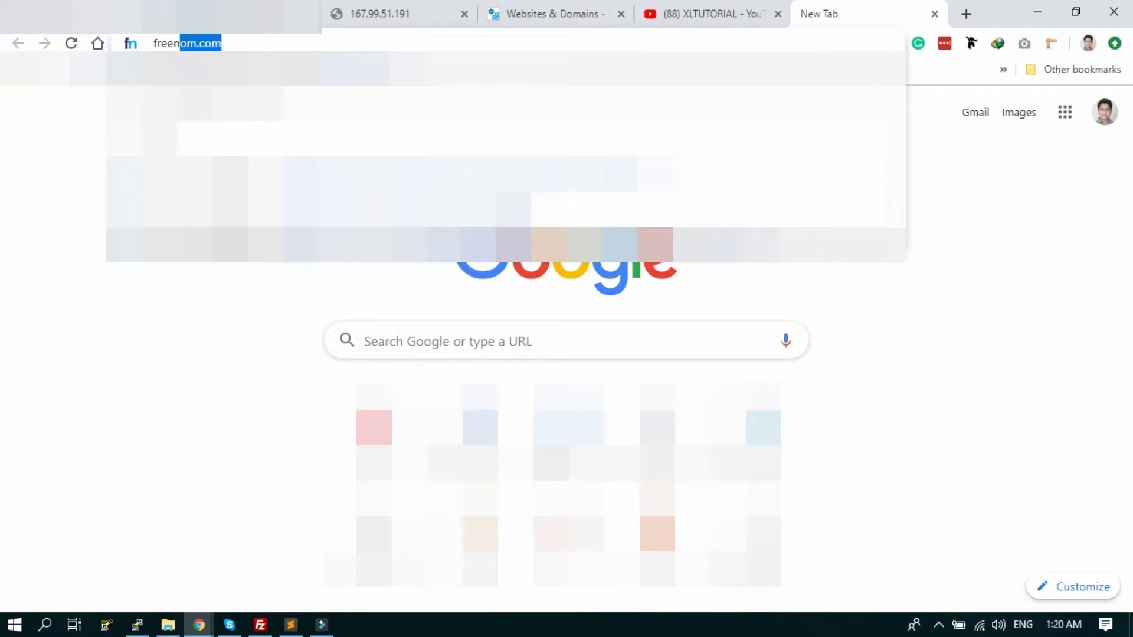
key(Return)
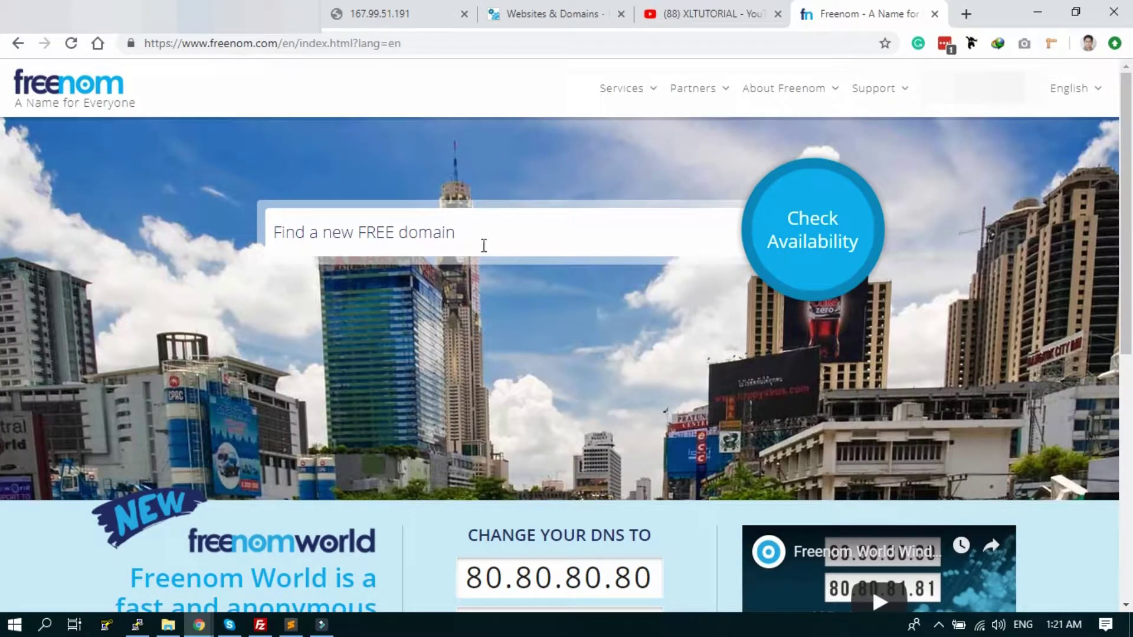
click(458, 235)
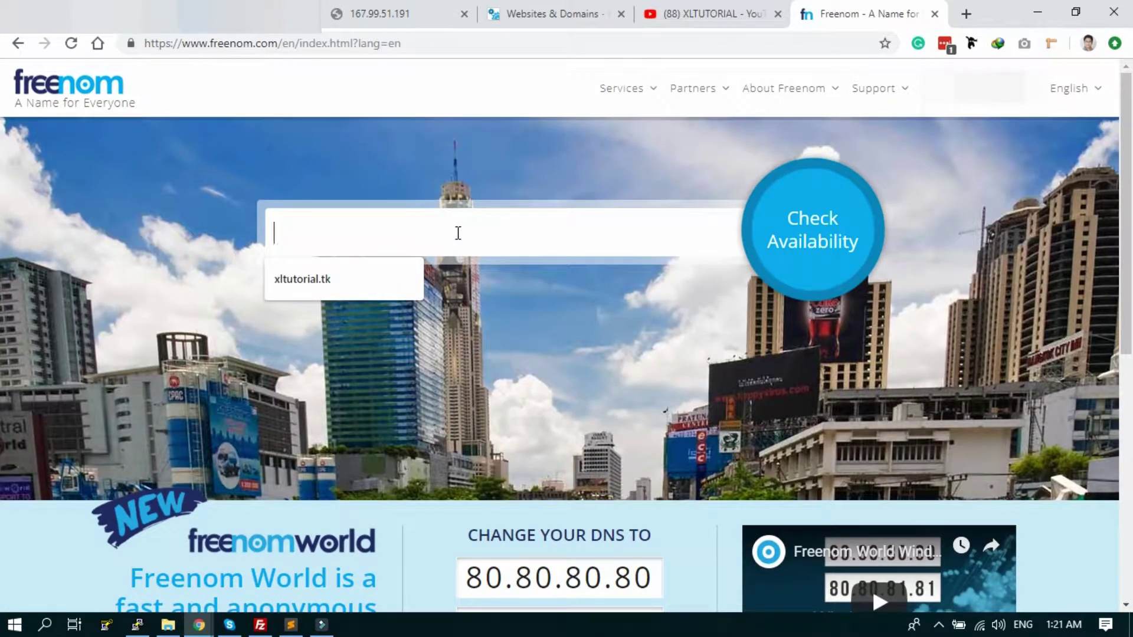
text(xltur)
key(BackSpace)
key(BackSpace)
key(BackSpace)
key(BackSpace)
key(Down)
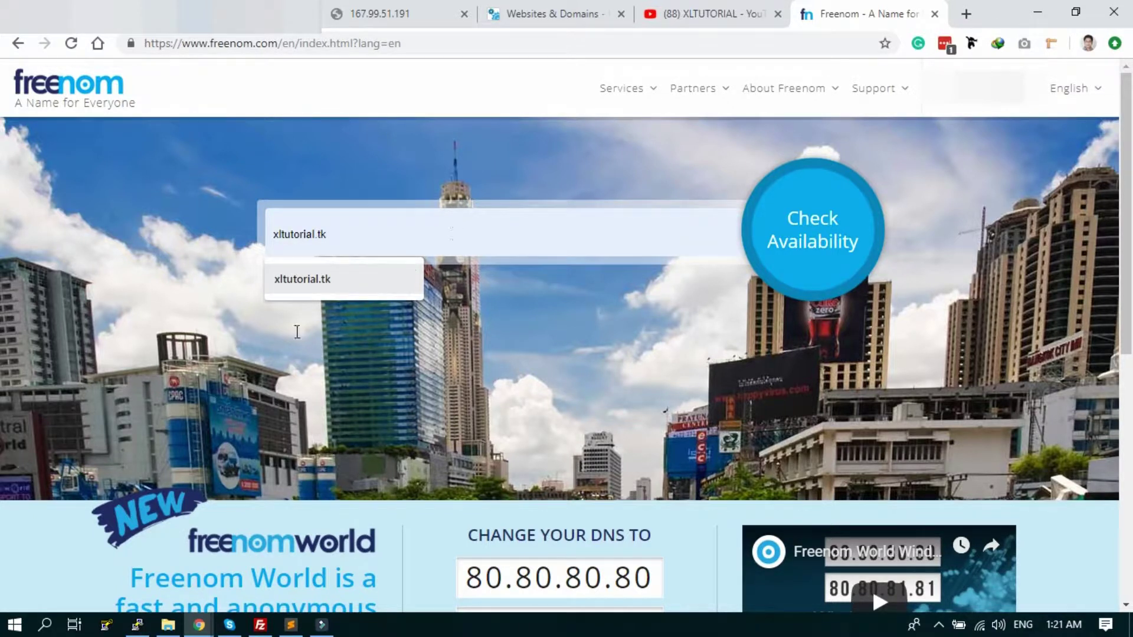
click(303, 285)
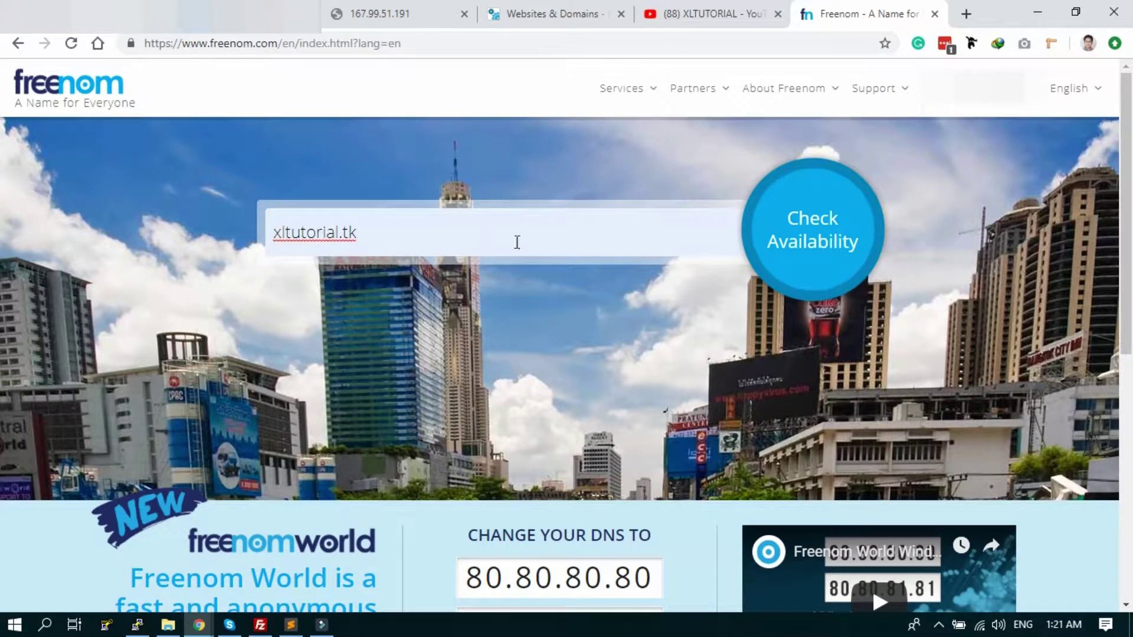
click(812, 234)
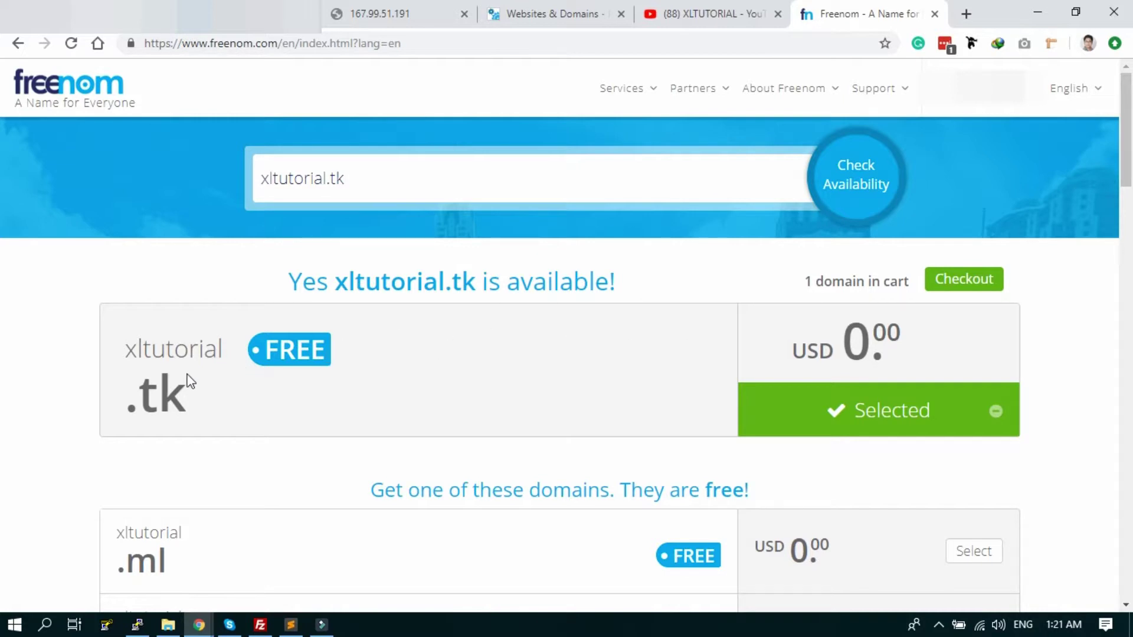
scroll(287, 363, down, 4)
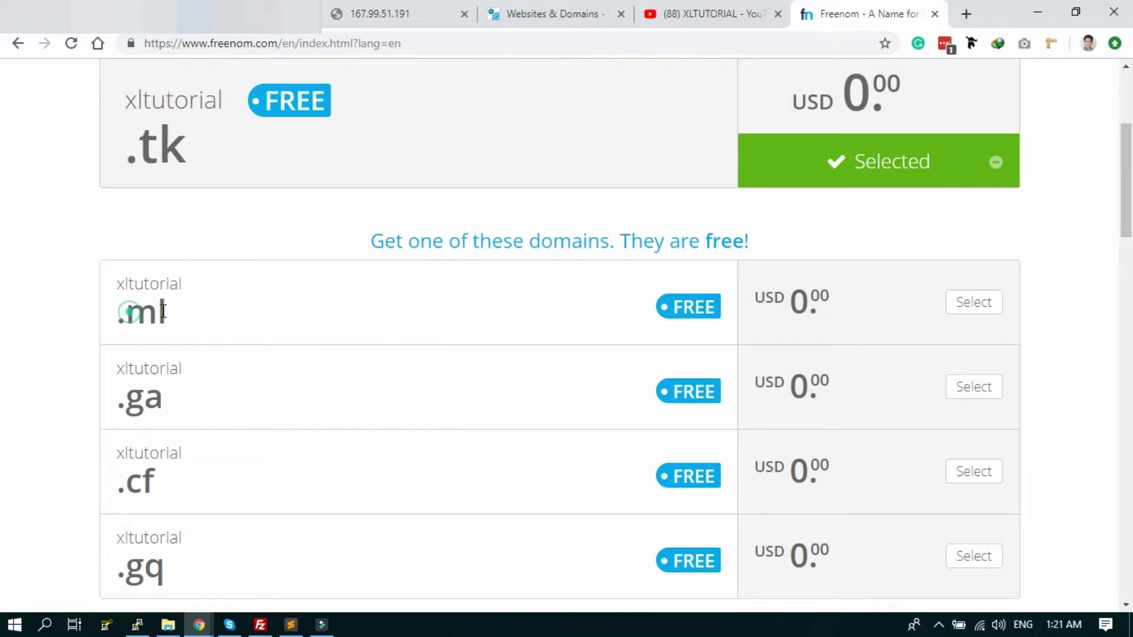
drag(122, 313, 116, 279)
click(144, 384)
scroll(272, 413, down, 4)
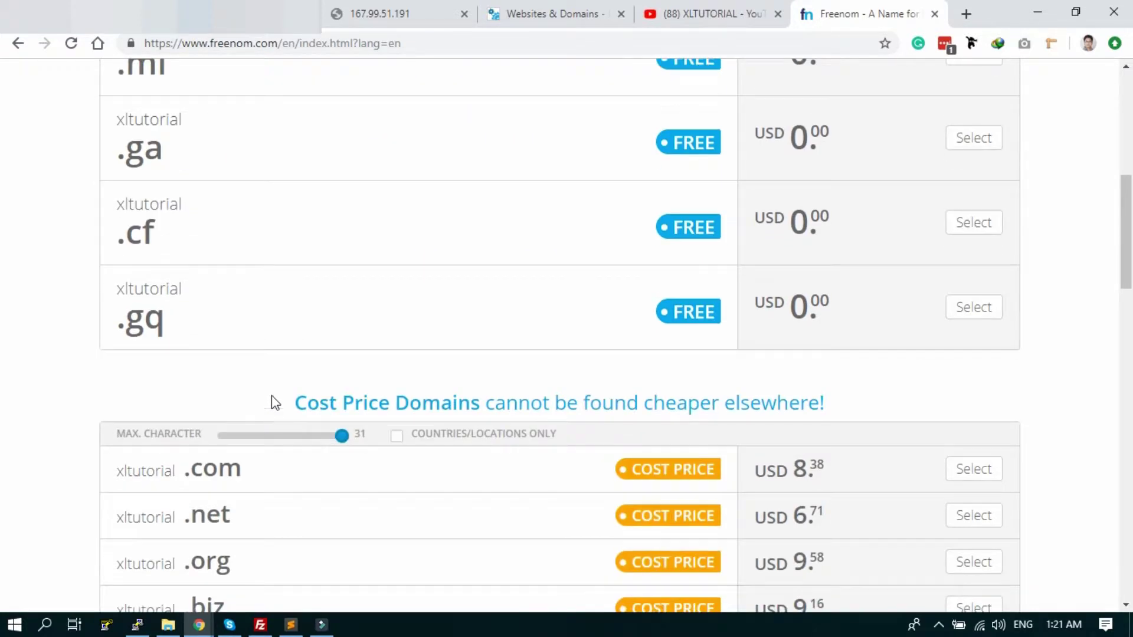
scroll(230, 303, down, 3)
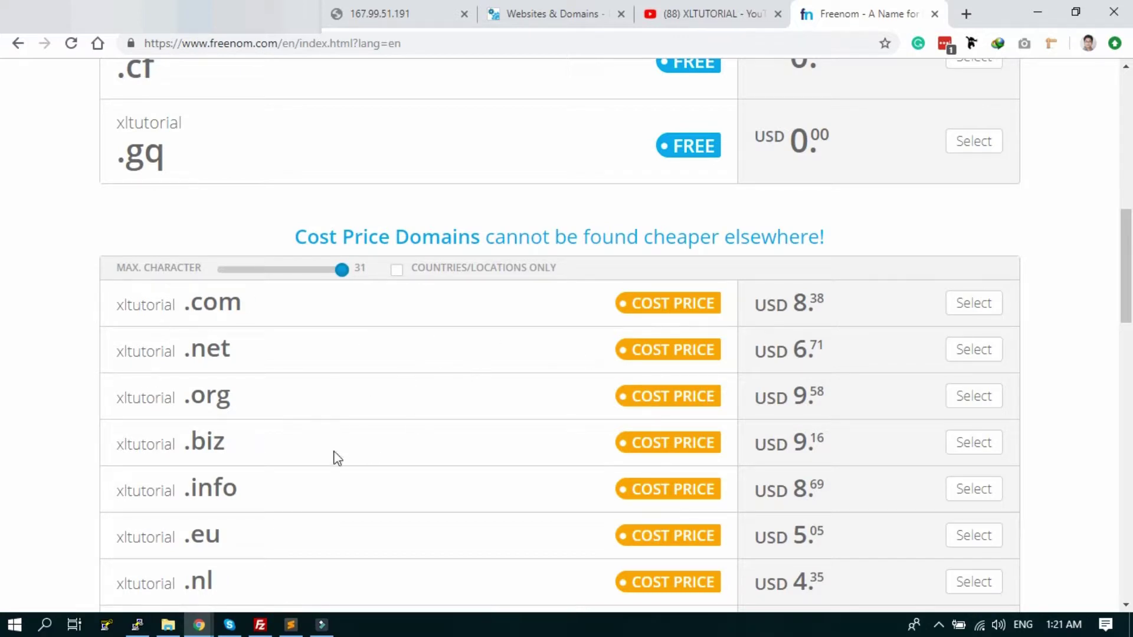
scroll(377, 456, down, 3)
scroll(357, 328, down, 5)
scroll(574, 404, up, 15)
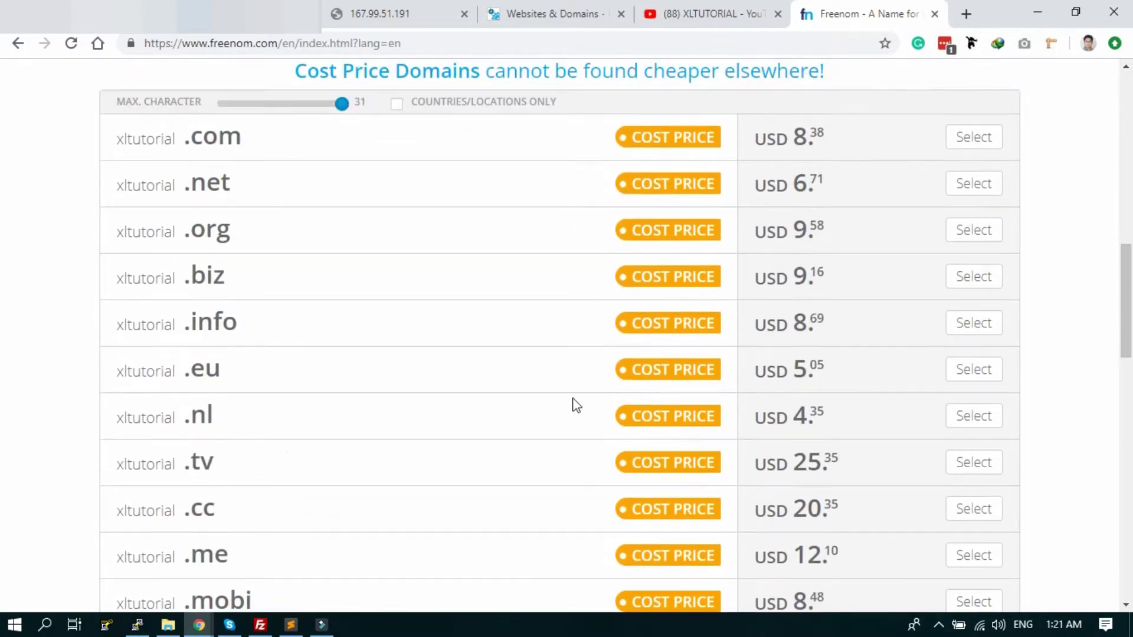
scroll(571, 400, up, 4)
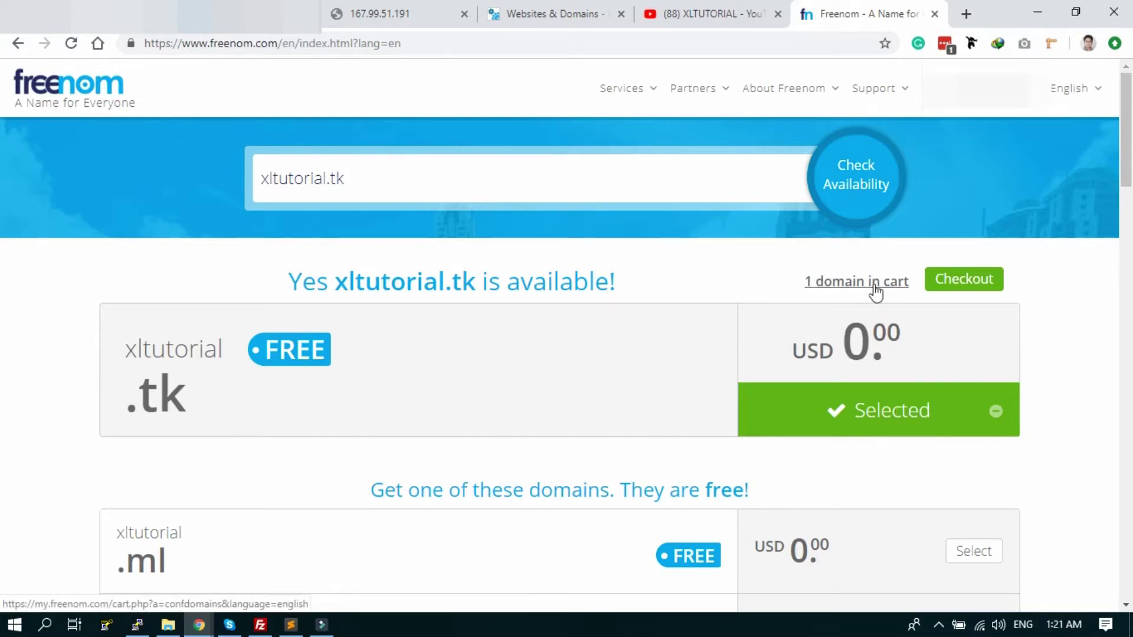
Check out with xltutorial.tk and set its registration period to 12 Months @ FREE
click(956, 281)
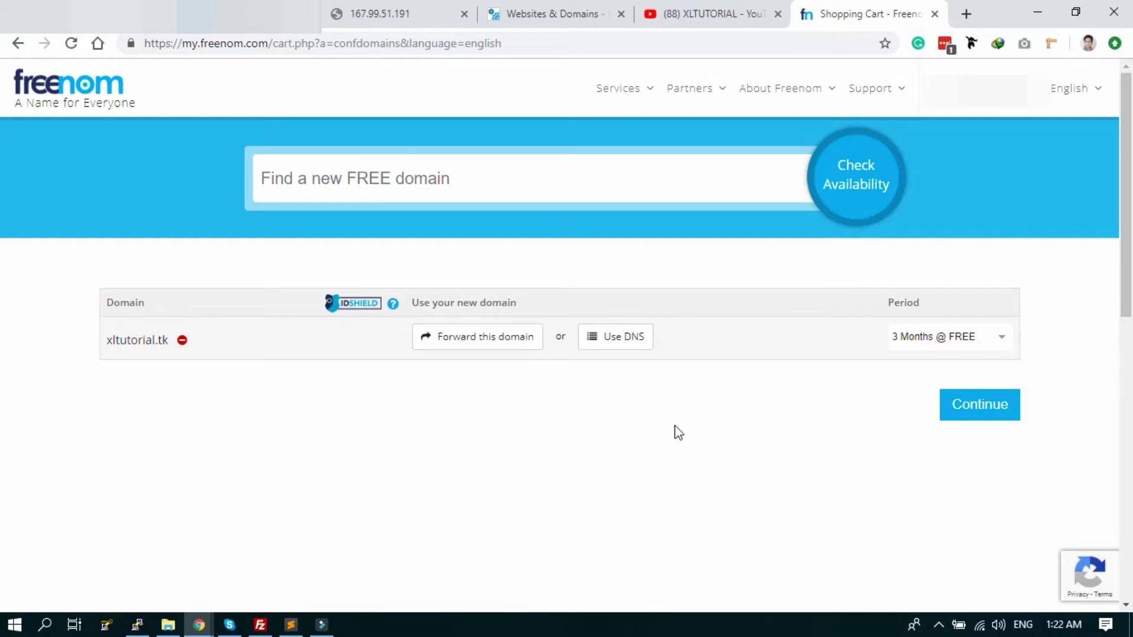
click(973, 339)
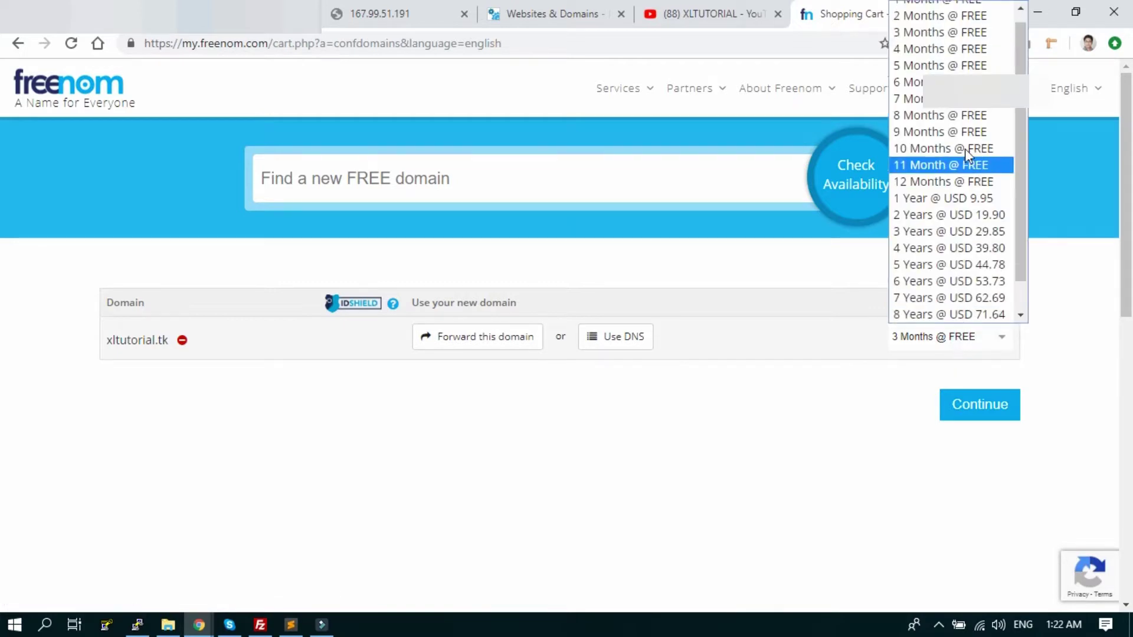
click(959, 182)
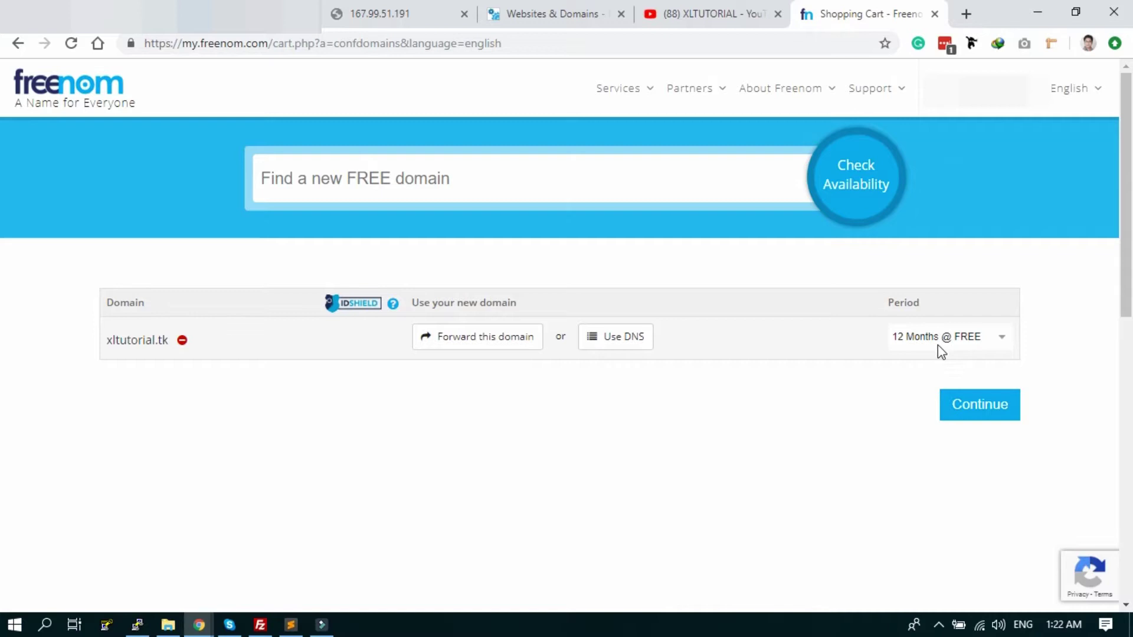
click(961, 348)
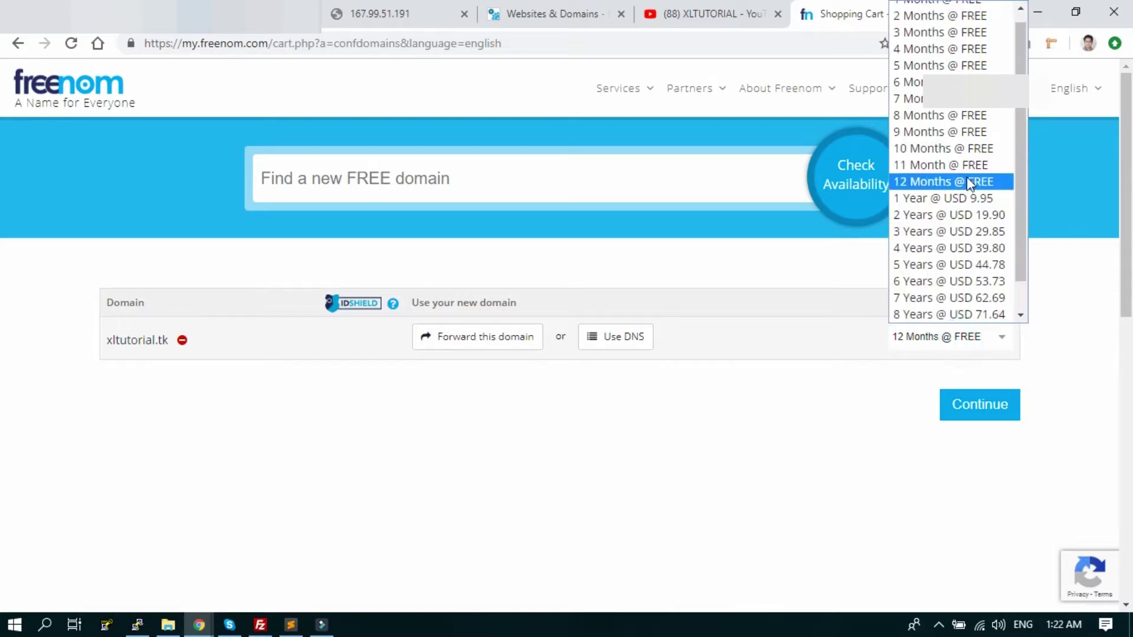
scroll(943, 248, down, 2)
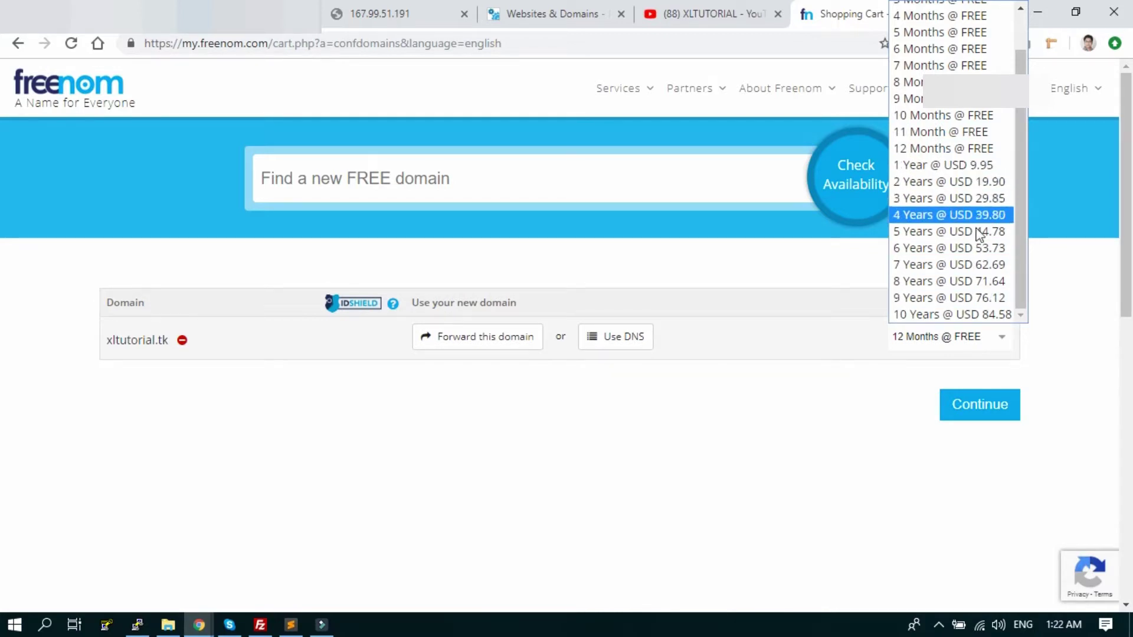
click(958, 148)
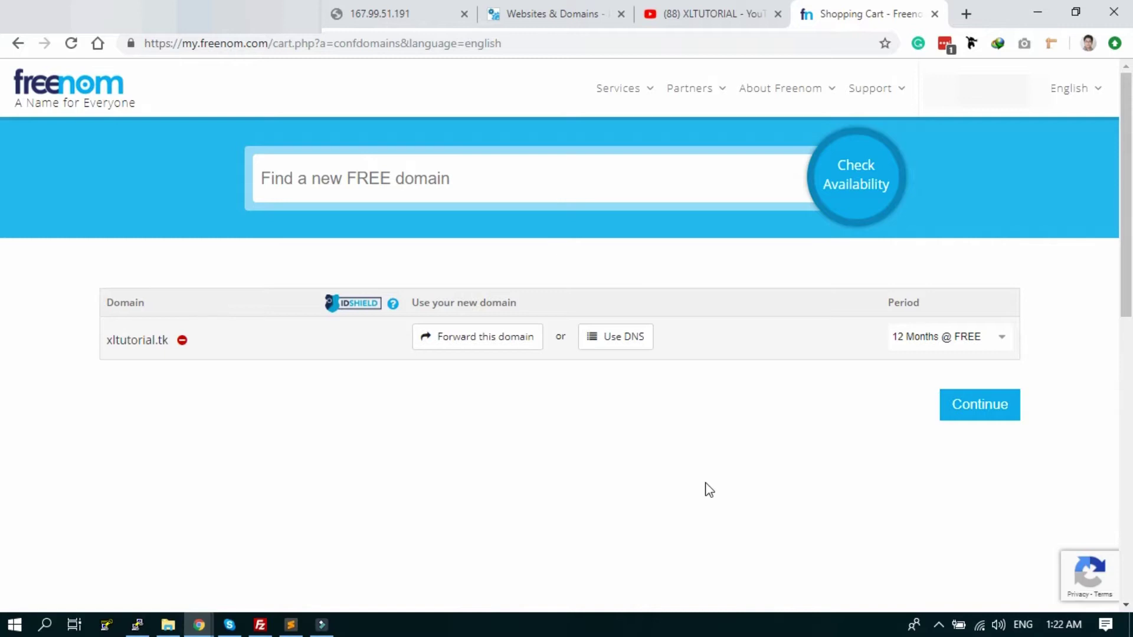
Accept the Terms & Conditions and complete the free xltutorial.tk order
click(988, 407)
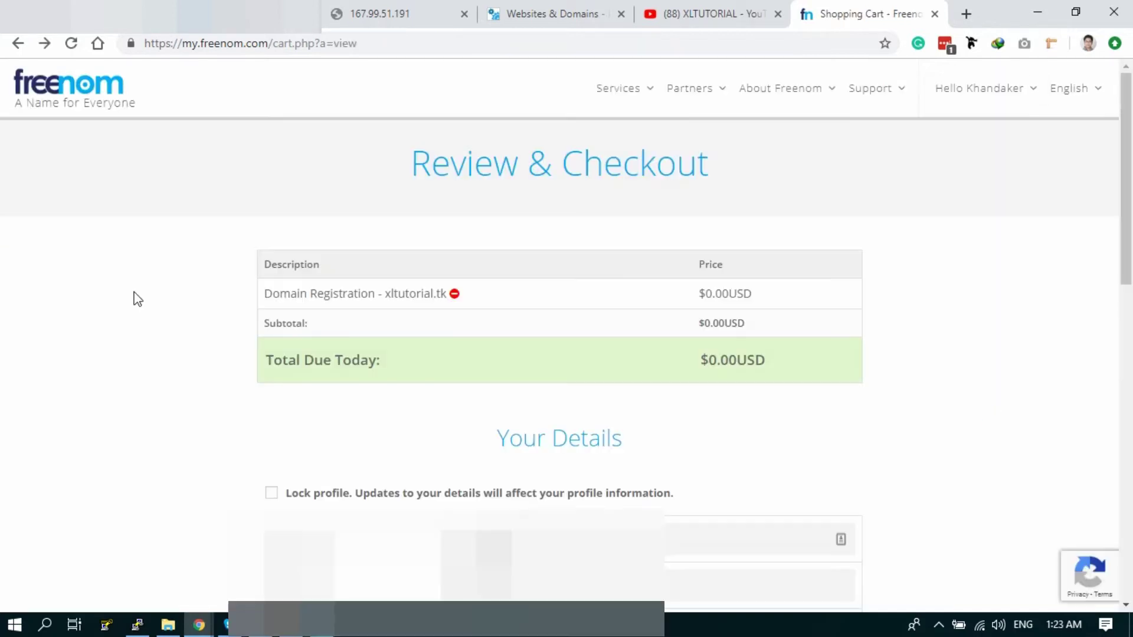
scroll(885, 311, down, 4)
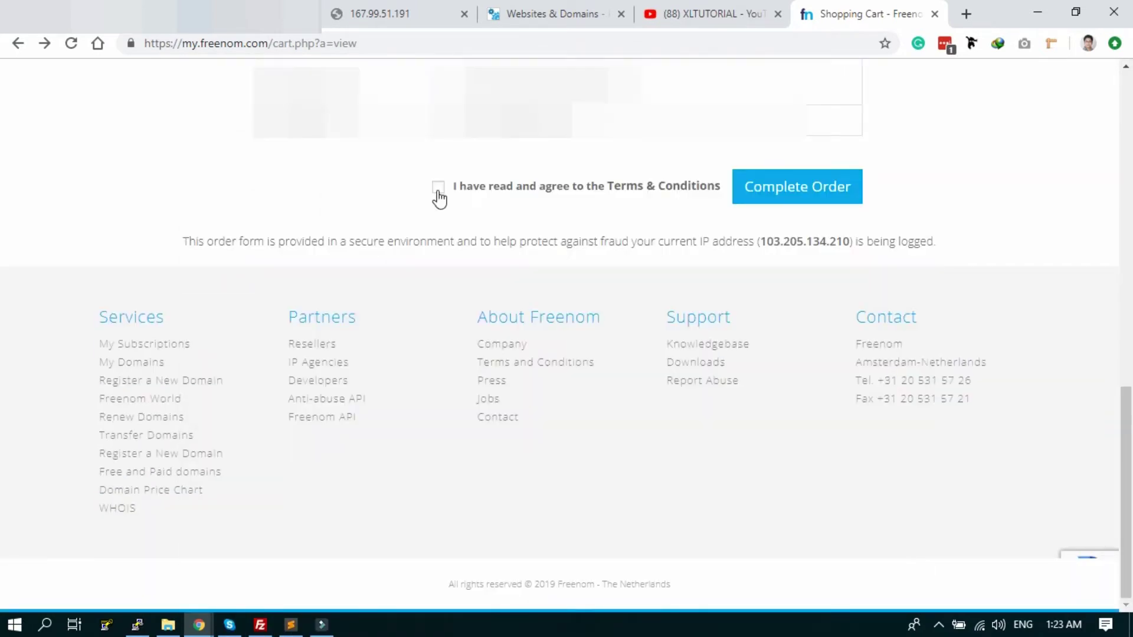
click(437, 187)
click(786, 193)
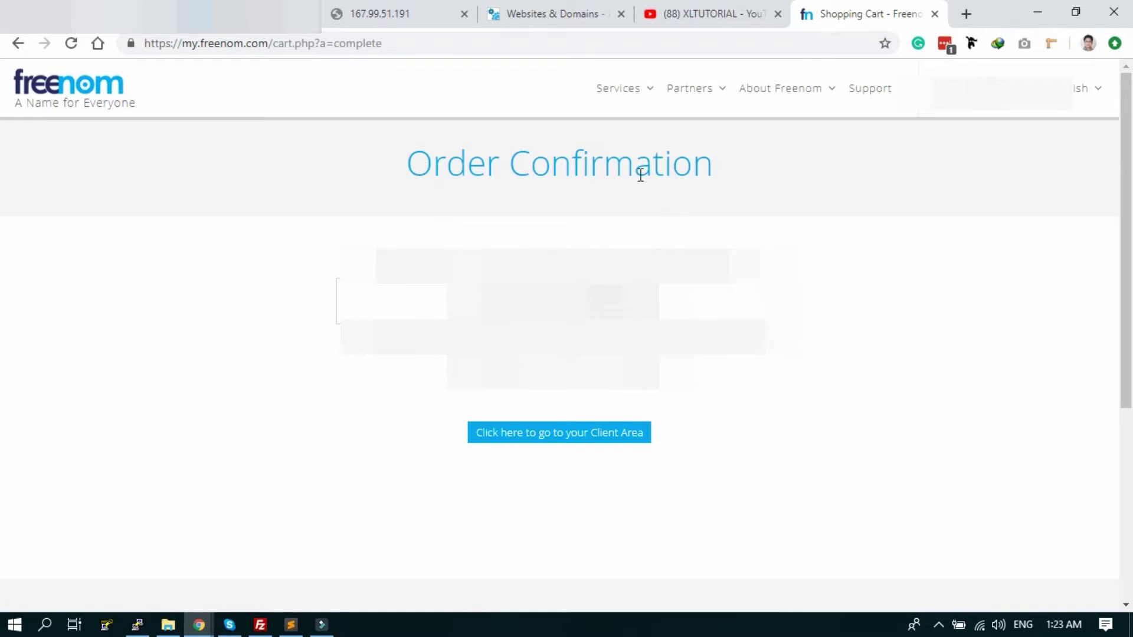
Open xltutorial.tk's management page from My Domains and expand Management Tools
click(628, 93)
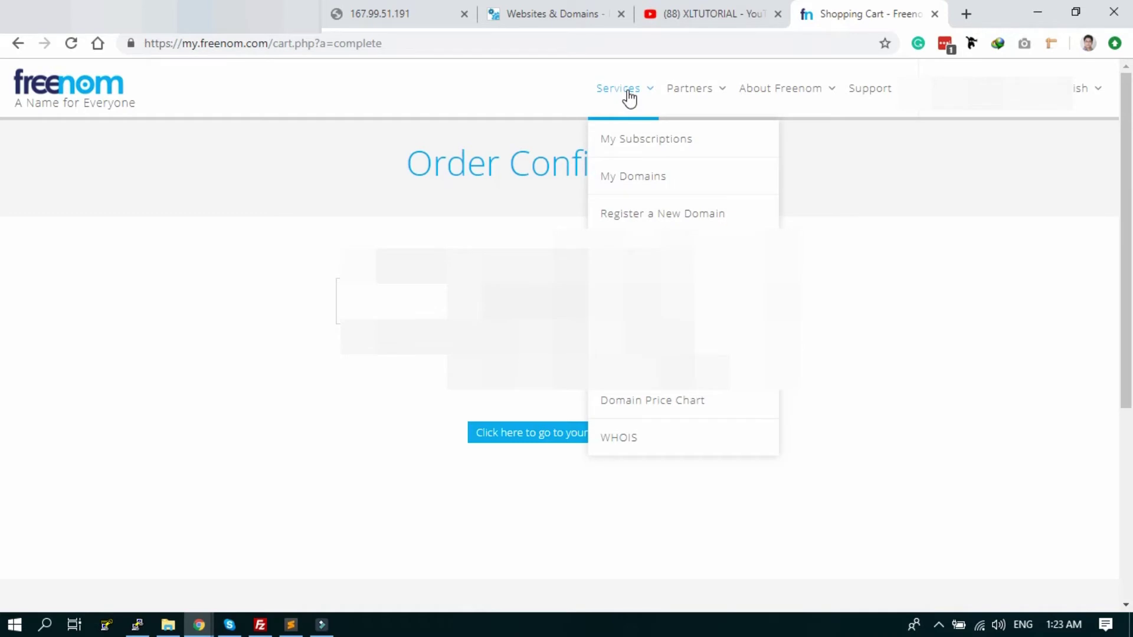
click(630, 179)
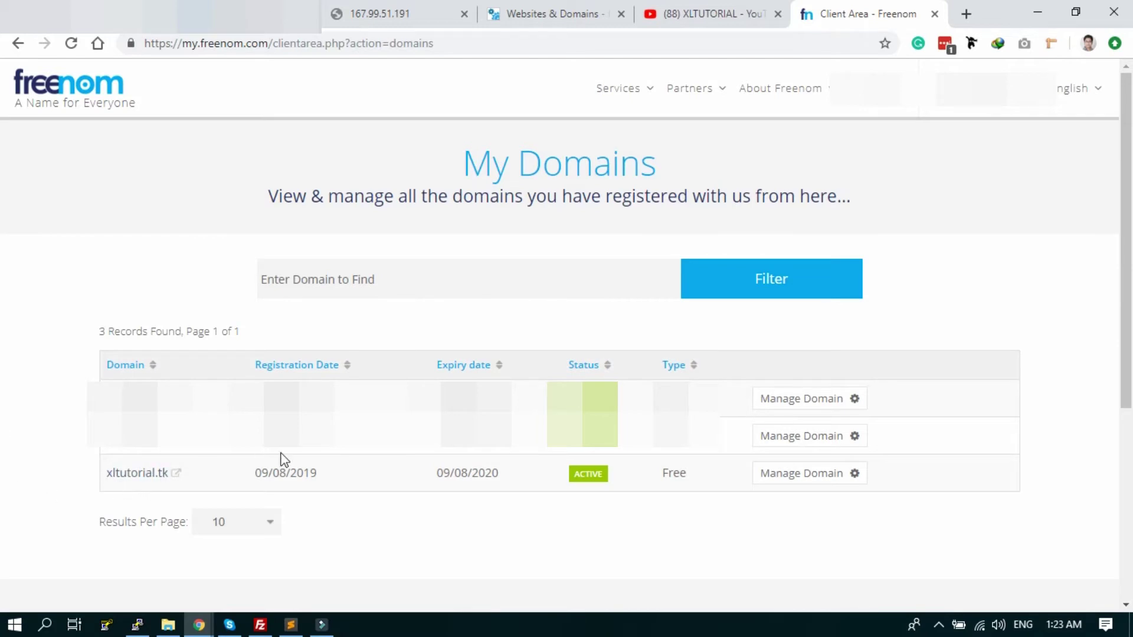
click(796, 479)
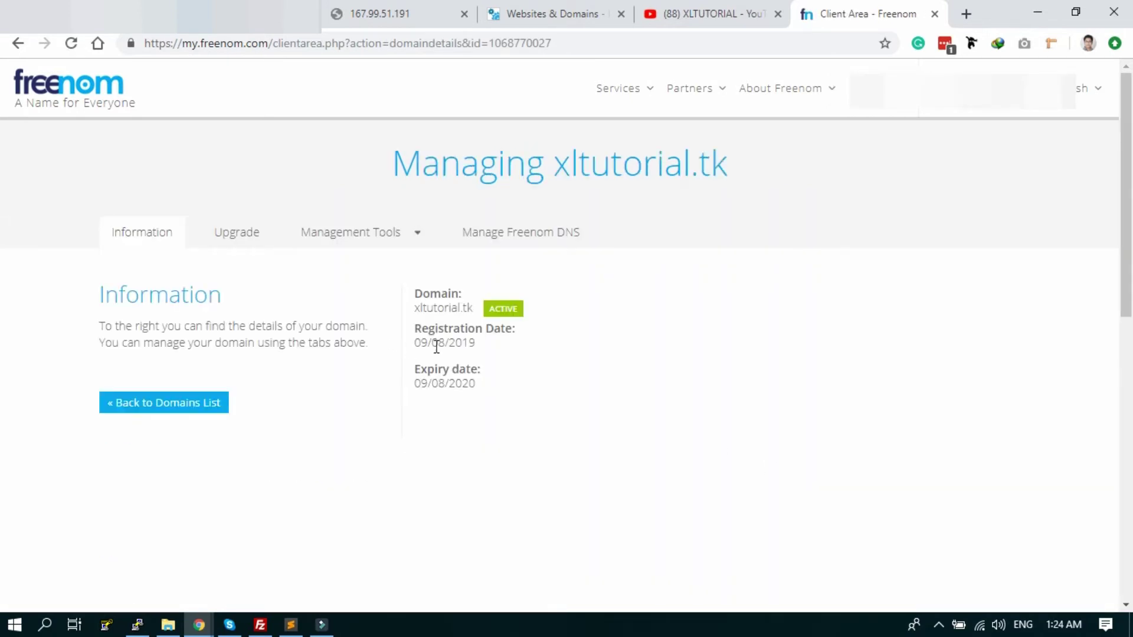
click(385, 231)
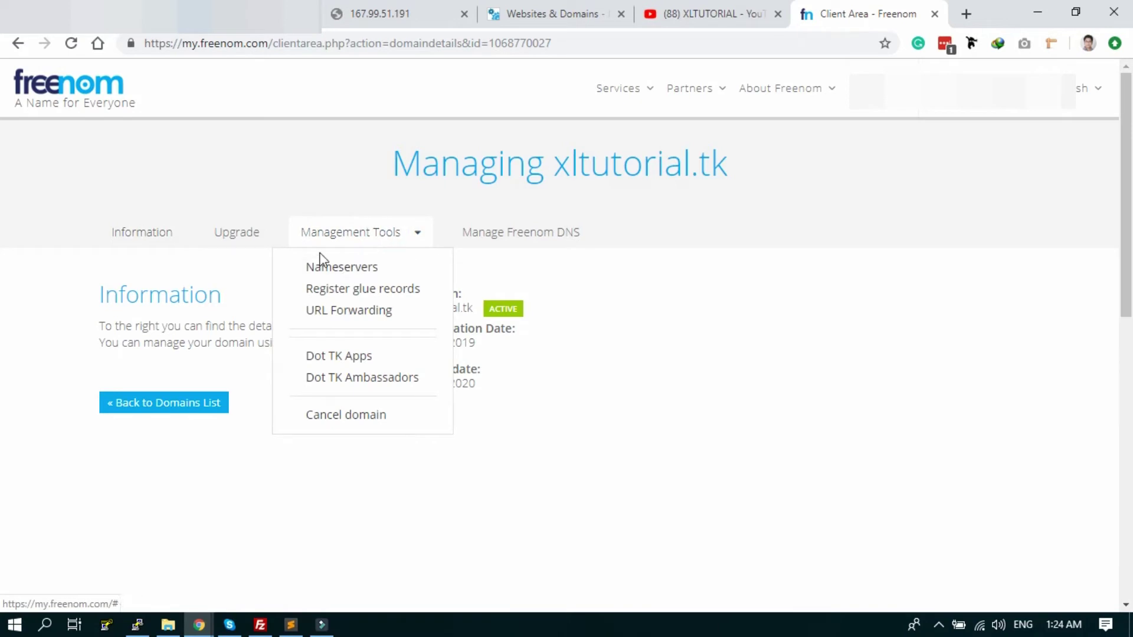
Switch xltutorial.tk to custom nameservers and enter ns2.digitalocean.com as Nameserver 2
click(353, 270)
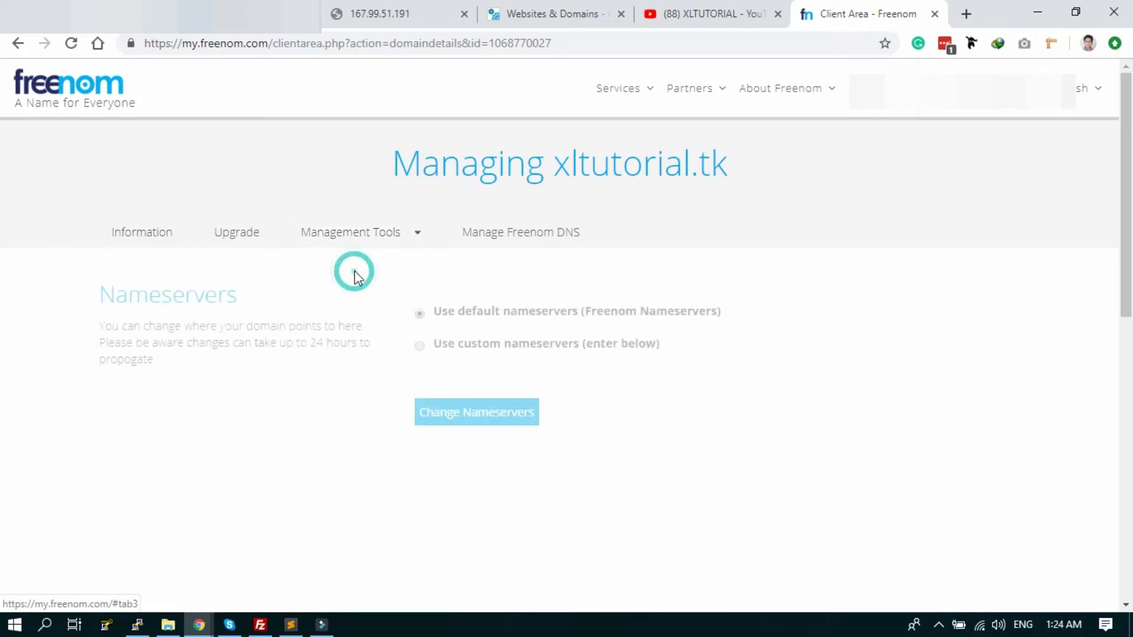
click(491, 348)
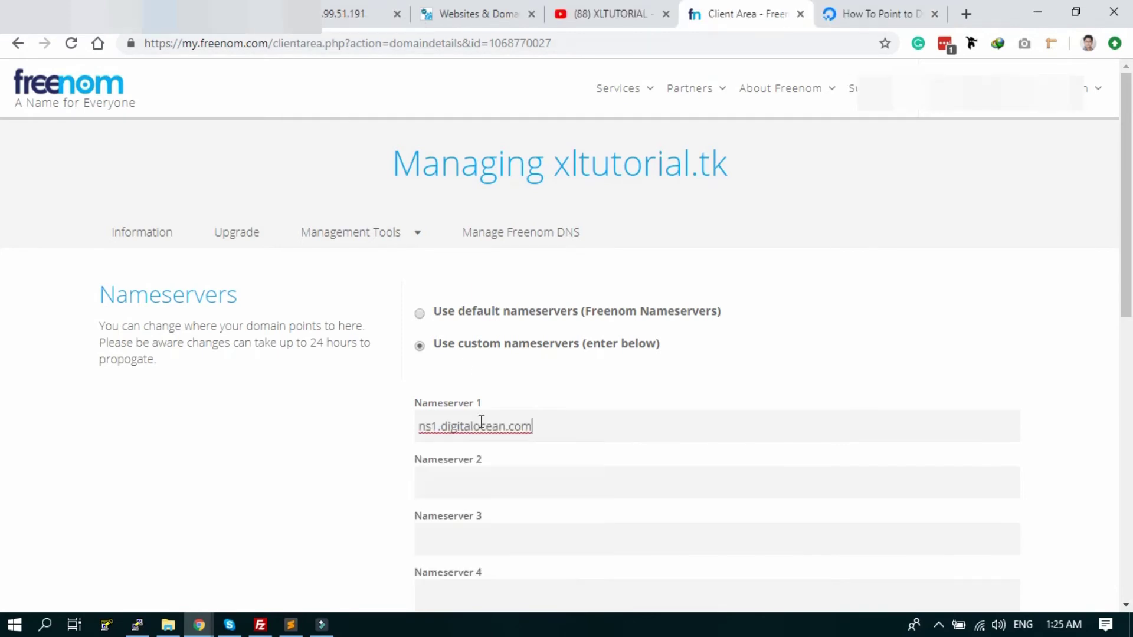
click(500, 482)
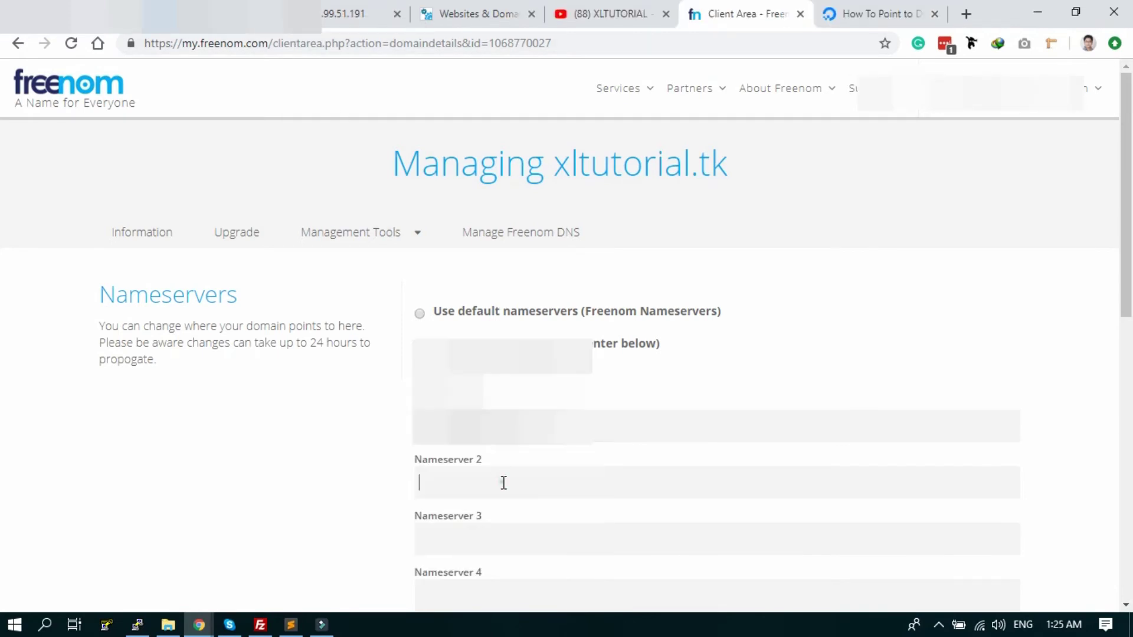
text(ns1.digitalocean.com)
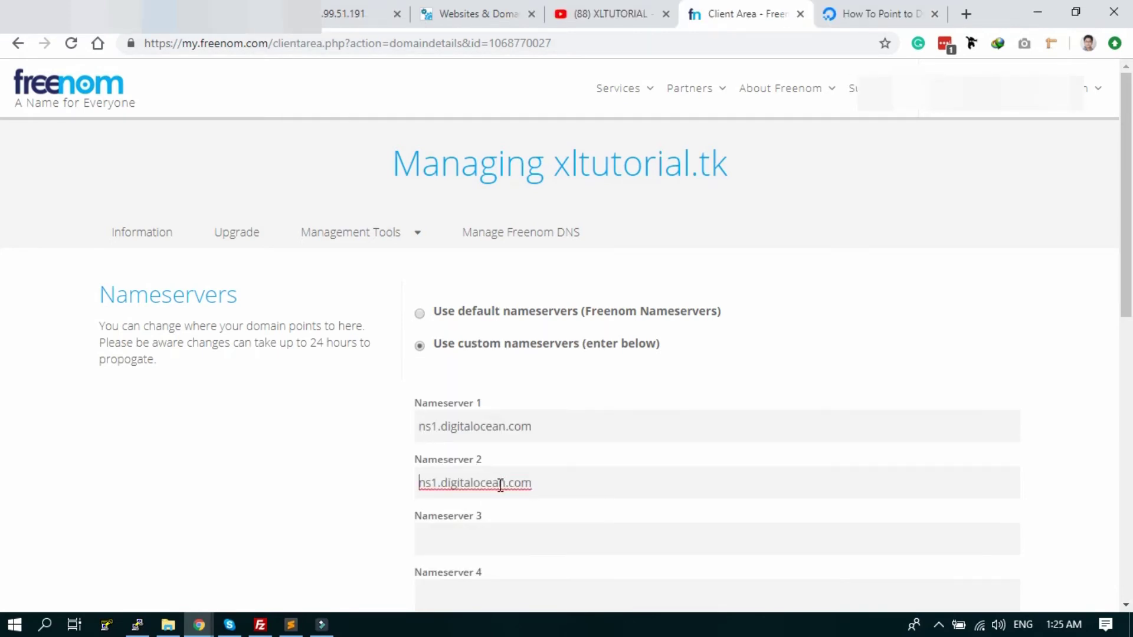
key(Delete)
text(2)
Enter ns3.digitalocean.com as Nameserver 3 and save the custom nameservers
click(448, 549)
text(ns1.digitalocean.com)
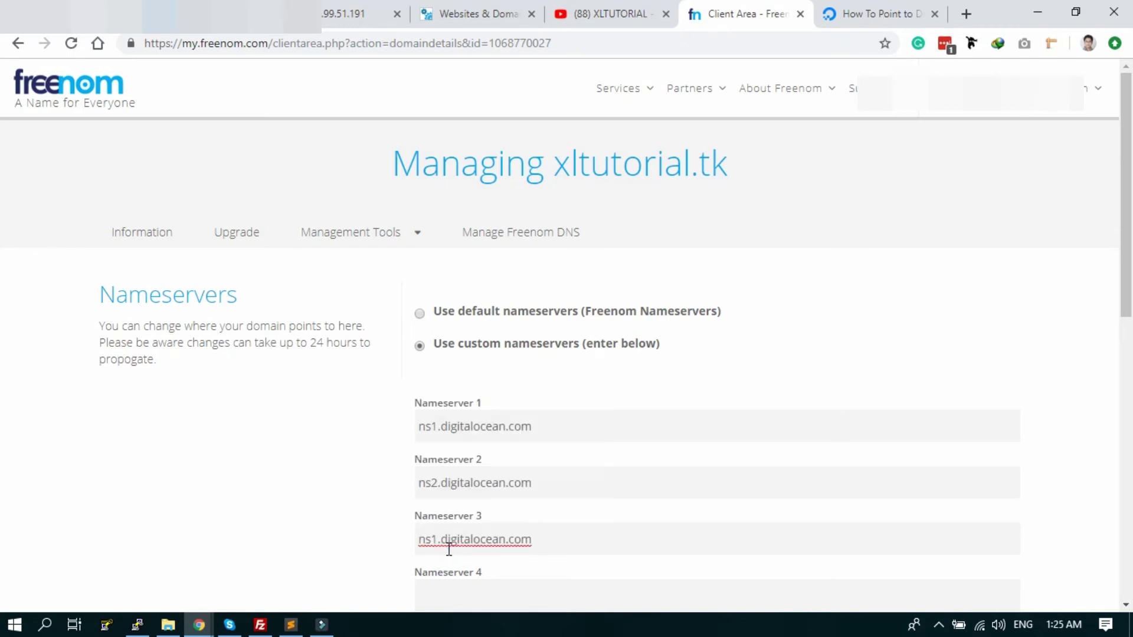
key(Right)
key(shift+Right)
text(3)
click(260, 495)
scroll(260, 495, down, 3)
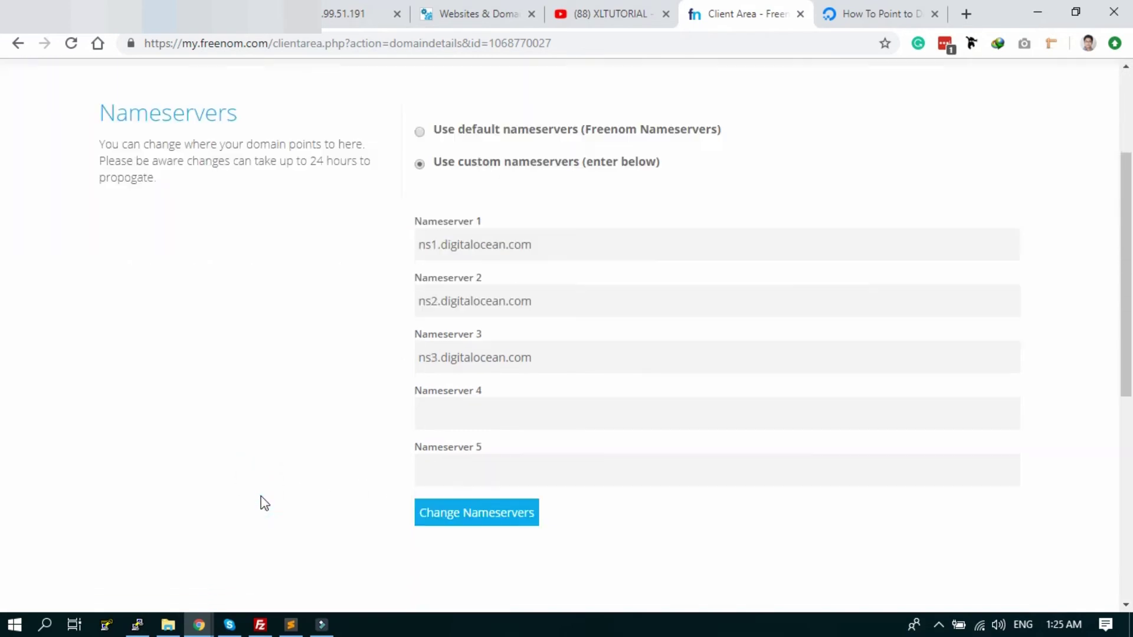
scroll(265, 503, down, 3)
click(470, 371)
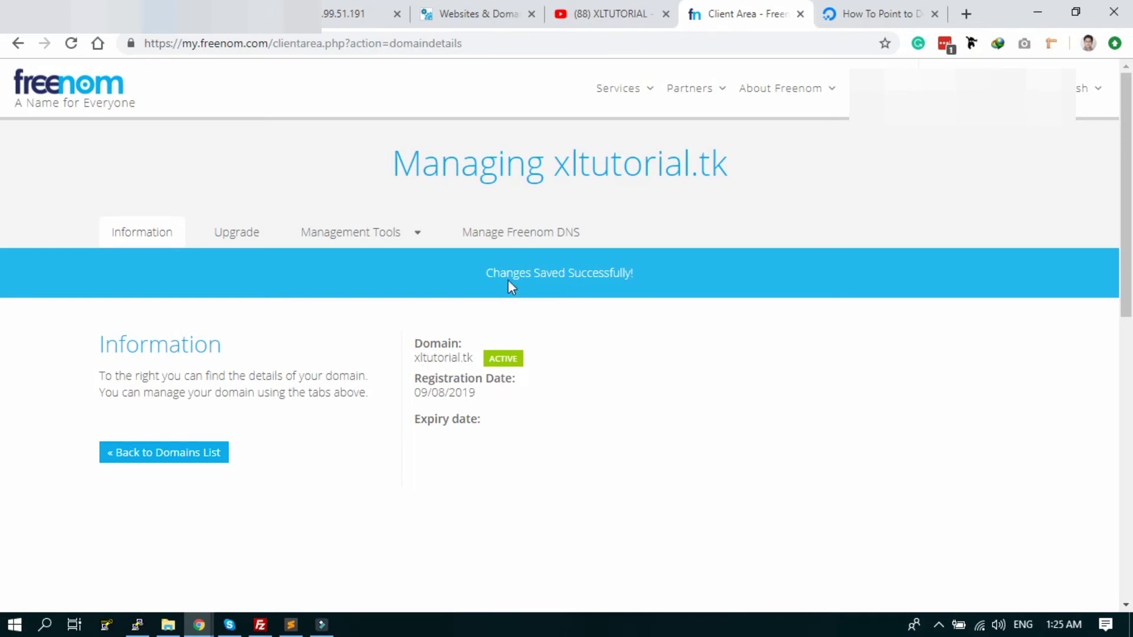
Open xltutorial.tk in a new tab and reload it, still showing ERR_NAME_NOT_RESOLVED
drag(414, 358, 474, 358)
right_click(460, 358)
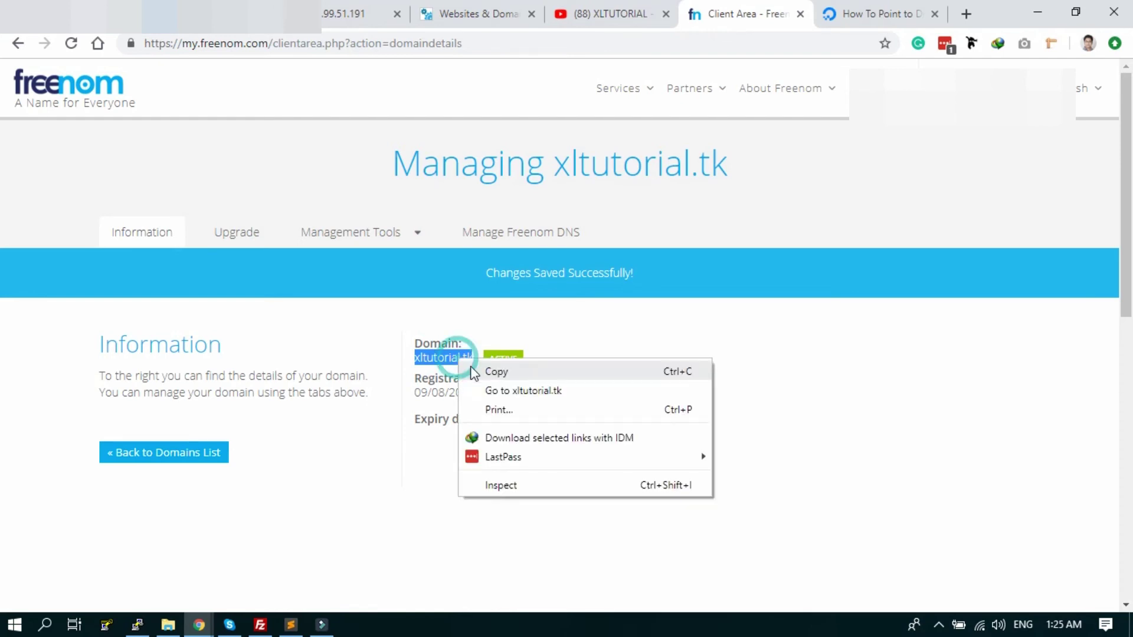
click(483, 390)
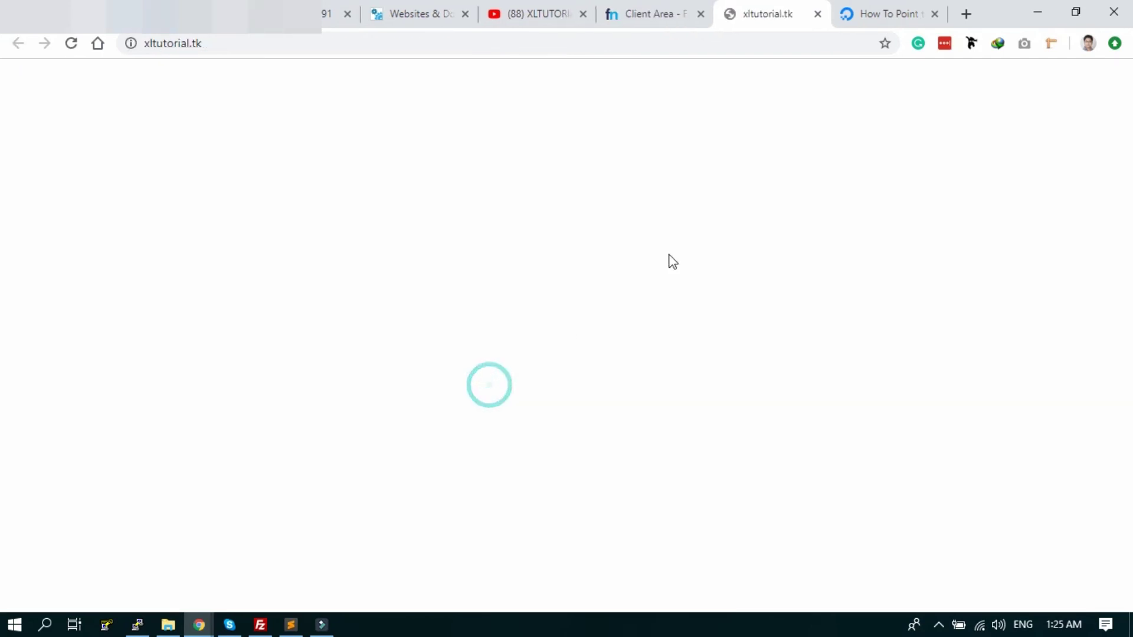
click(933, 14)
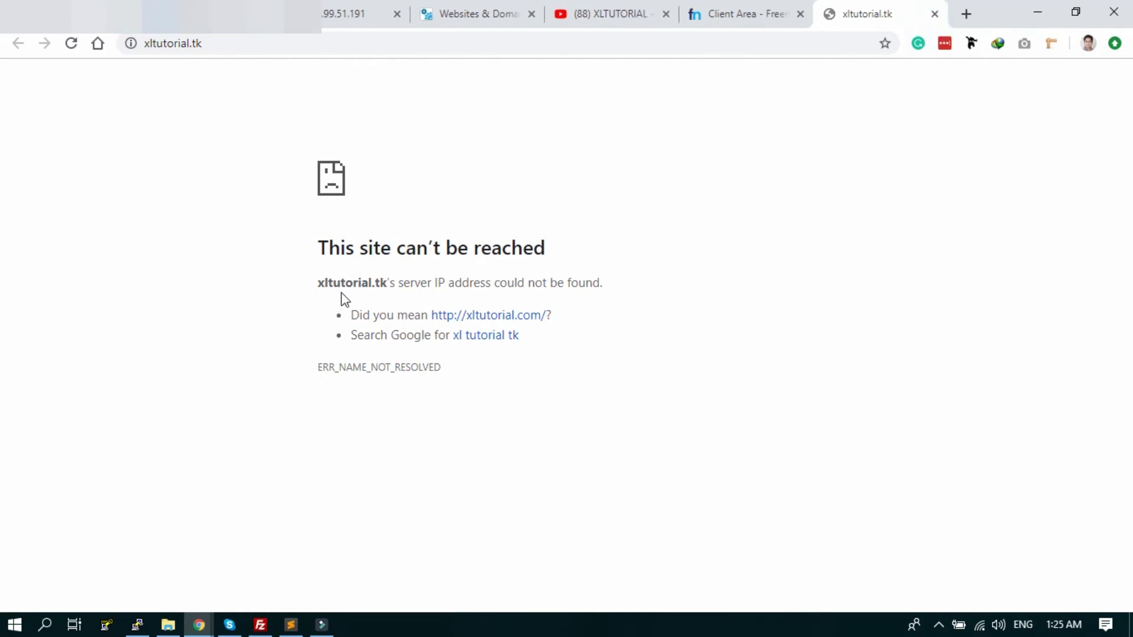
key(F5)
click(456, 7)
click(875, 6)
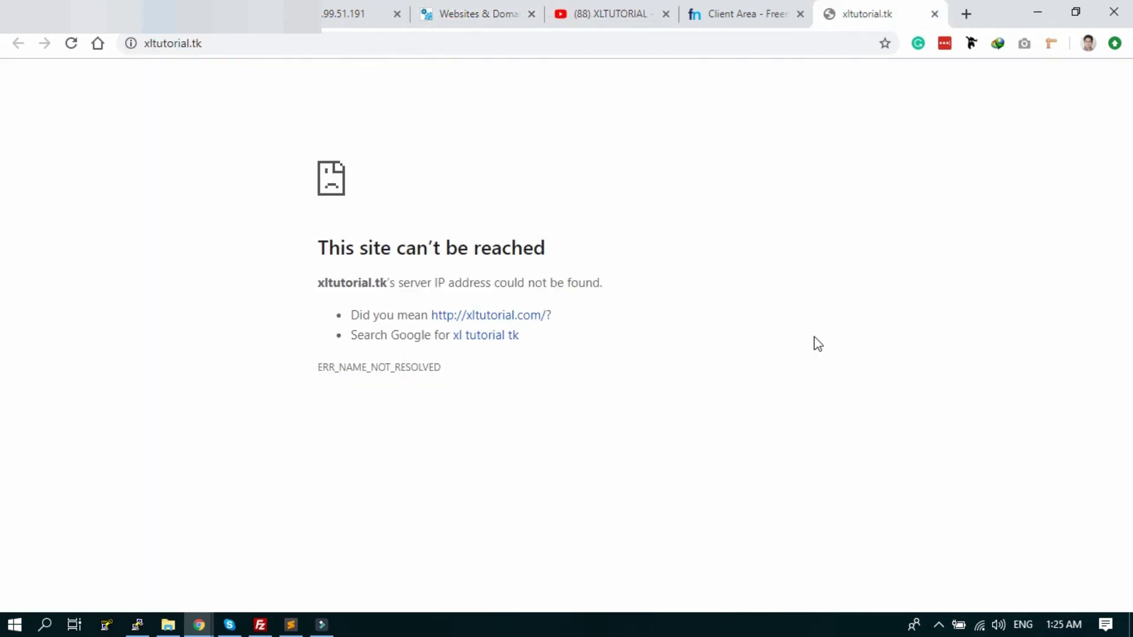